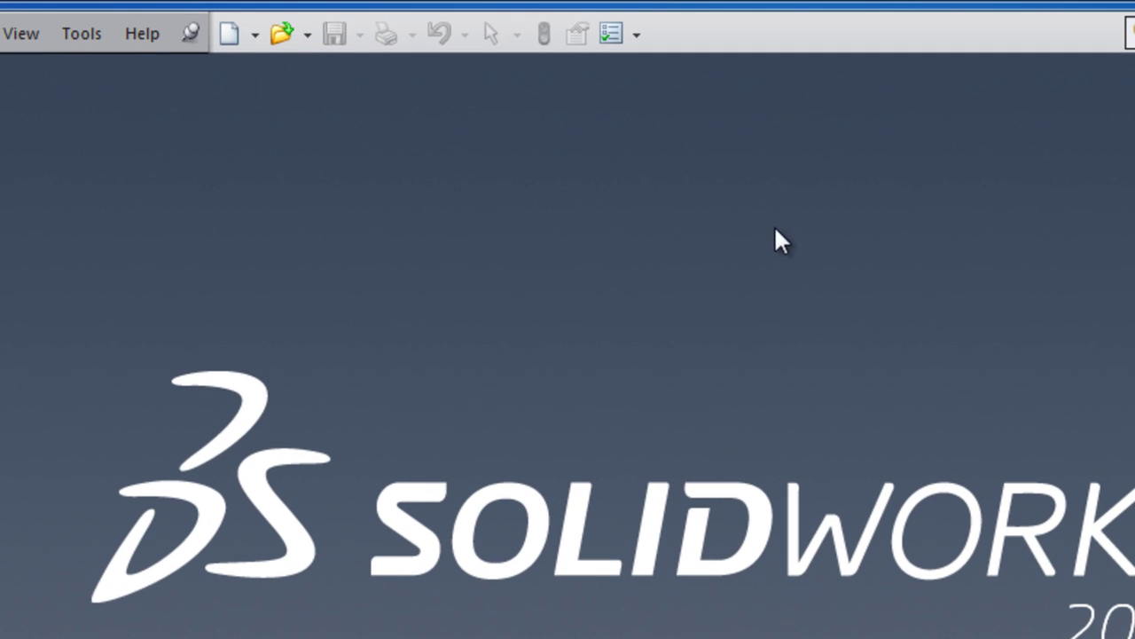
click(637, 35)
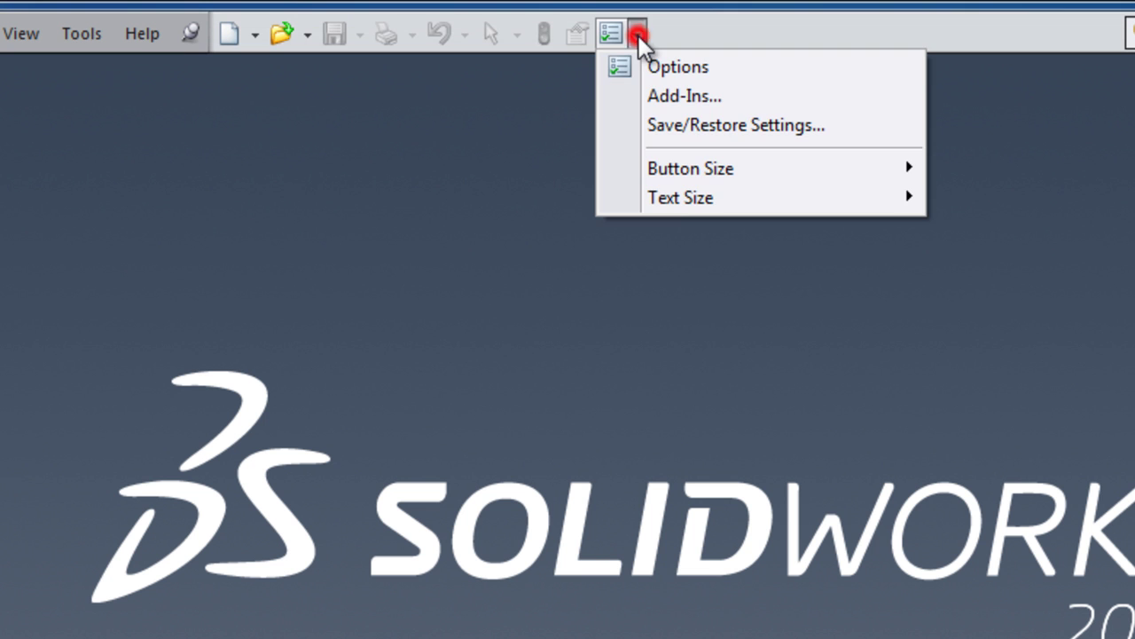
click(666, 95)
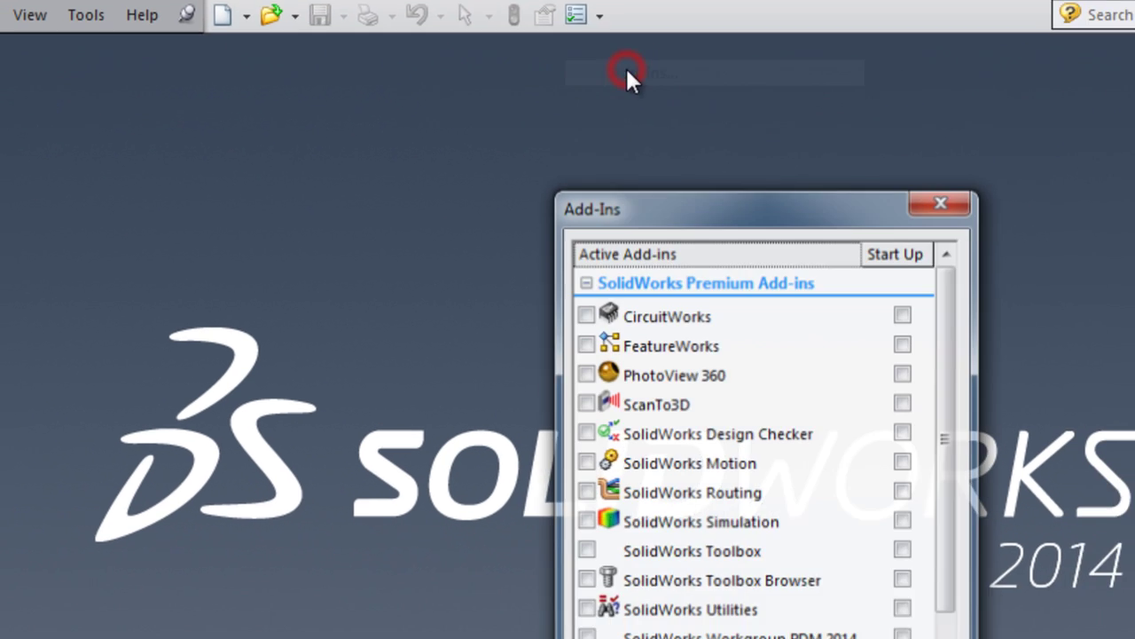
drag(772, 270, 770, 335)
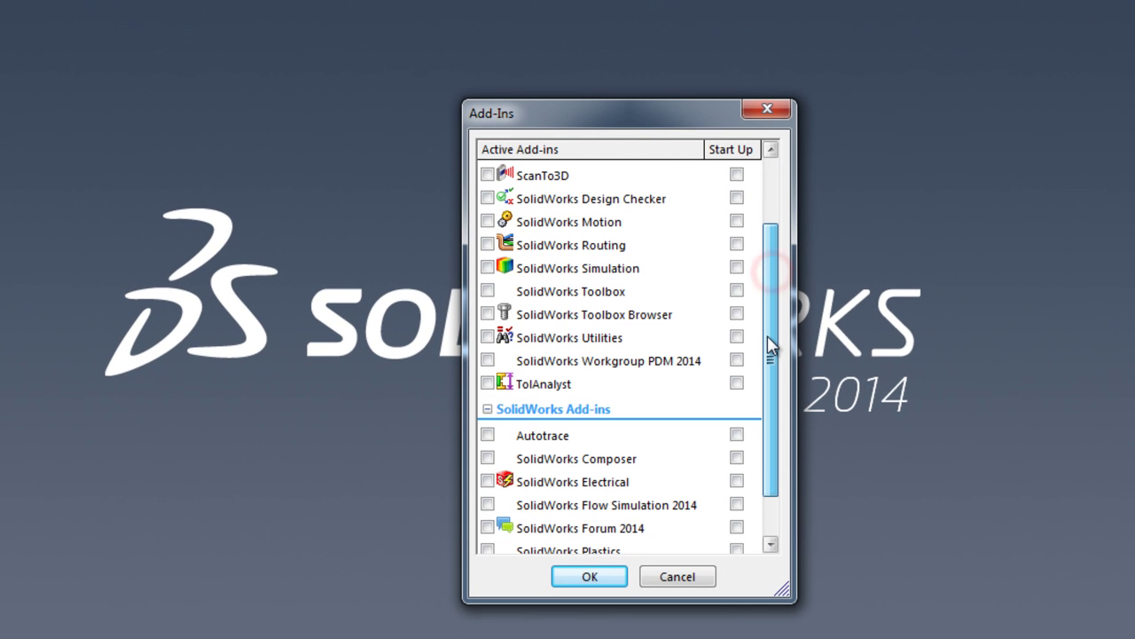
mouse_move(596, 310)
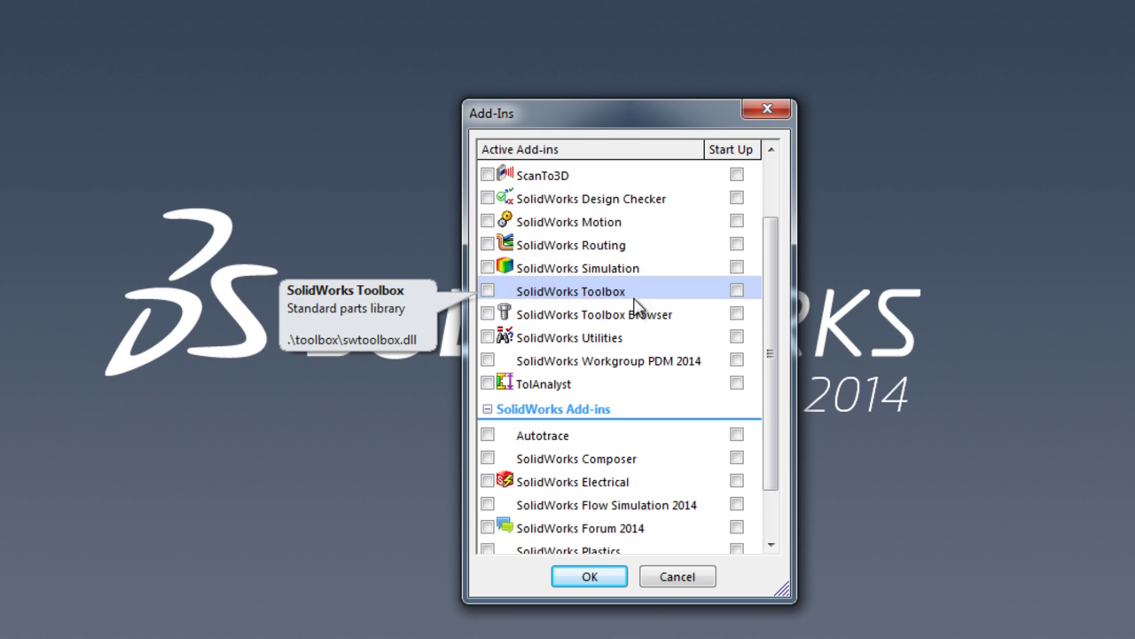
mouse_move(538, 332)
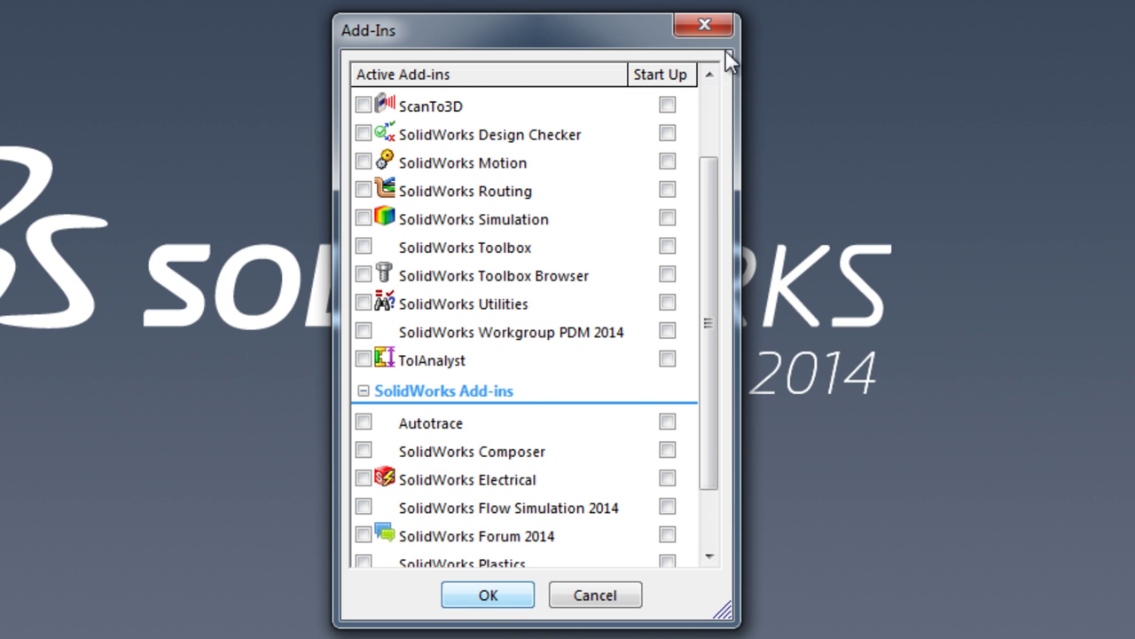
click(721, 25)
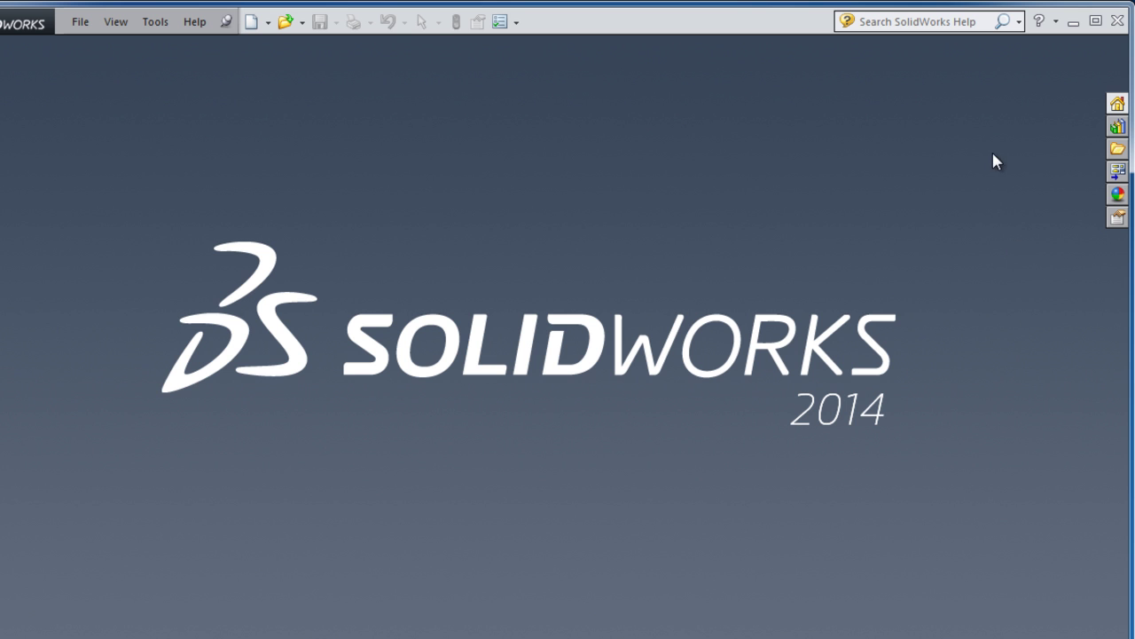
Select Toolbox in the Design Library and add the Toolbox library in now.
click(1116, 128)
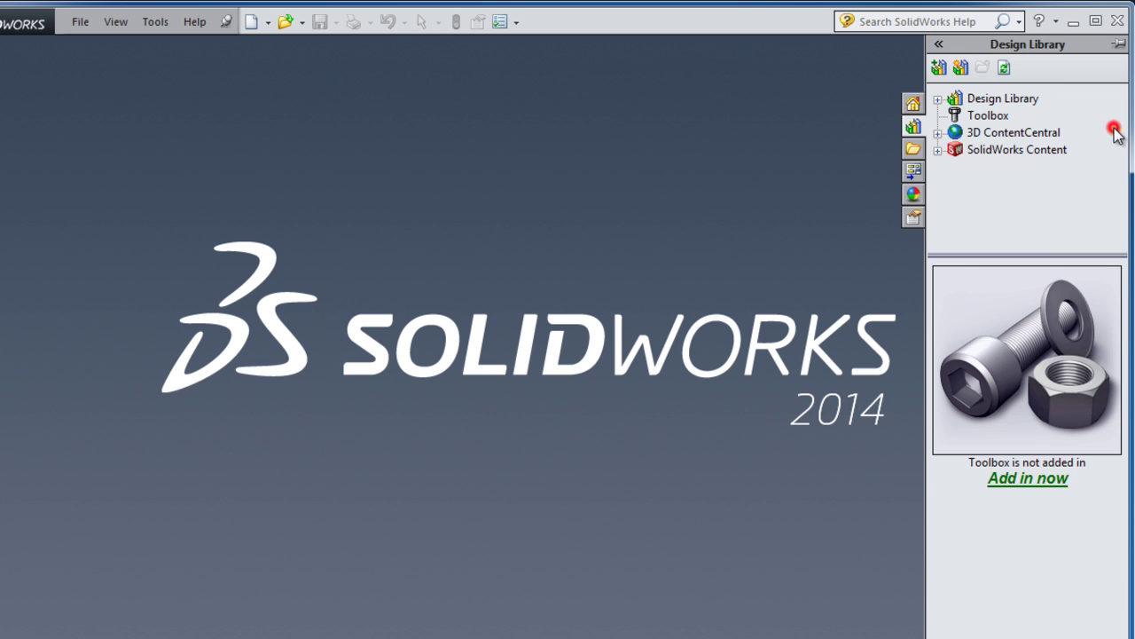
click(1012, 99)
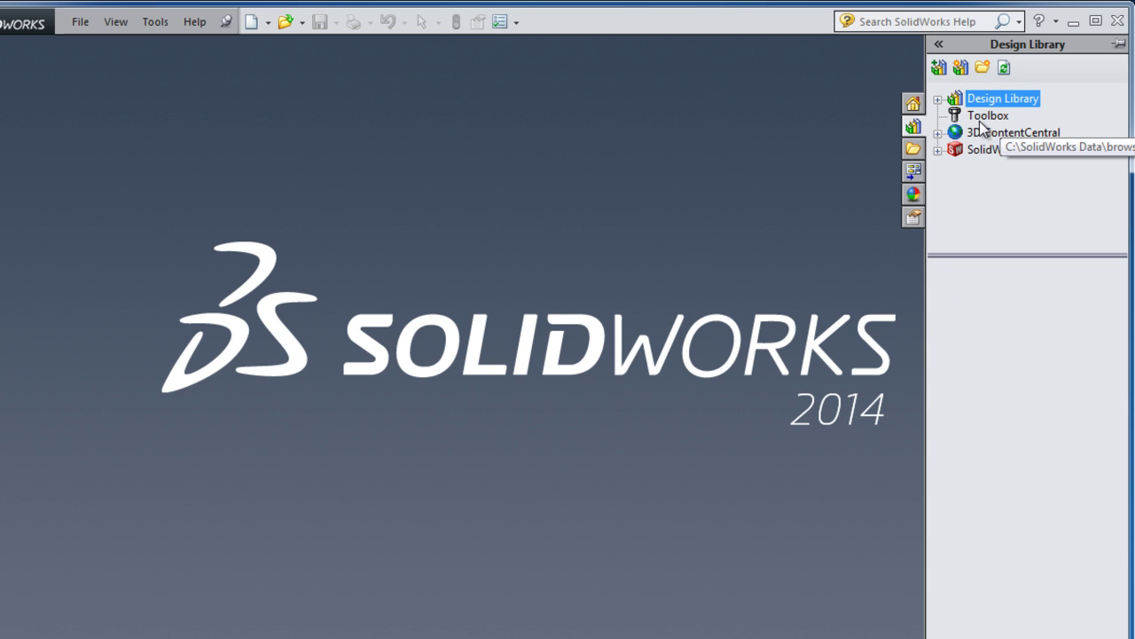
click(990, 117)
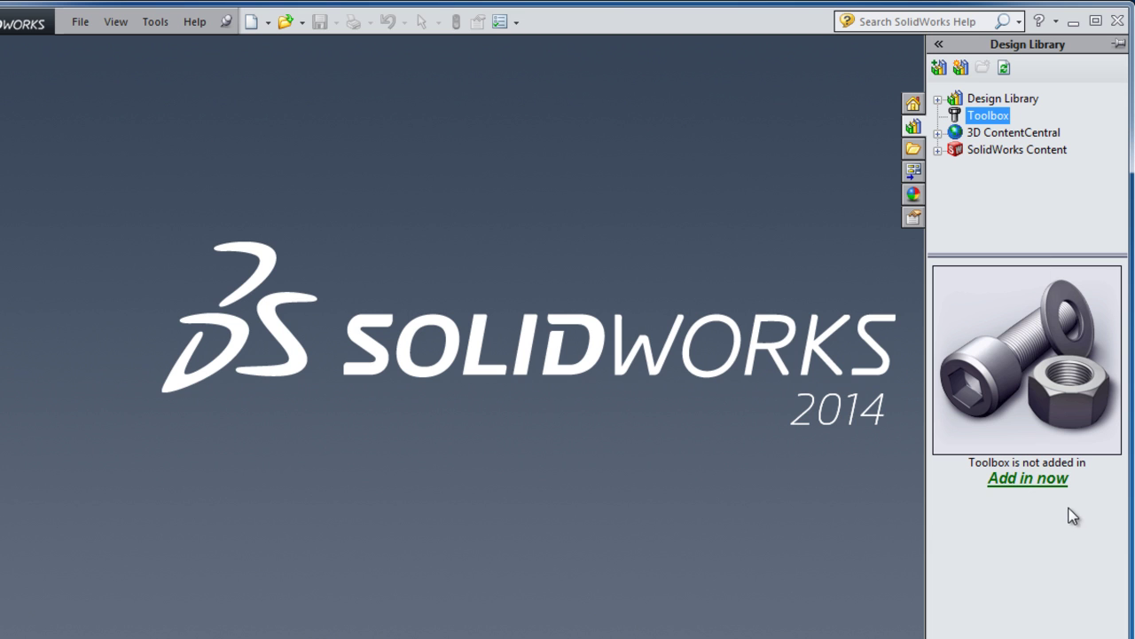
click(1014, 486)
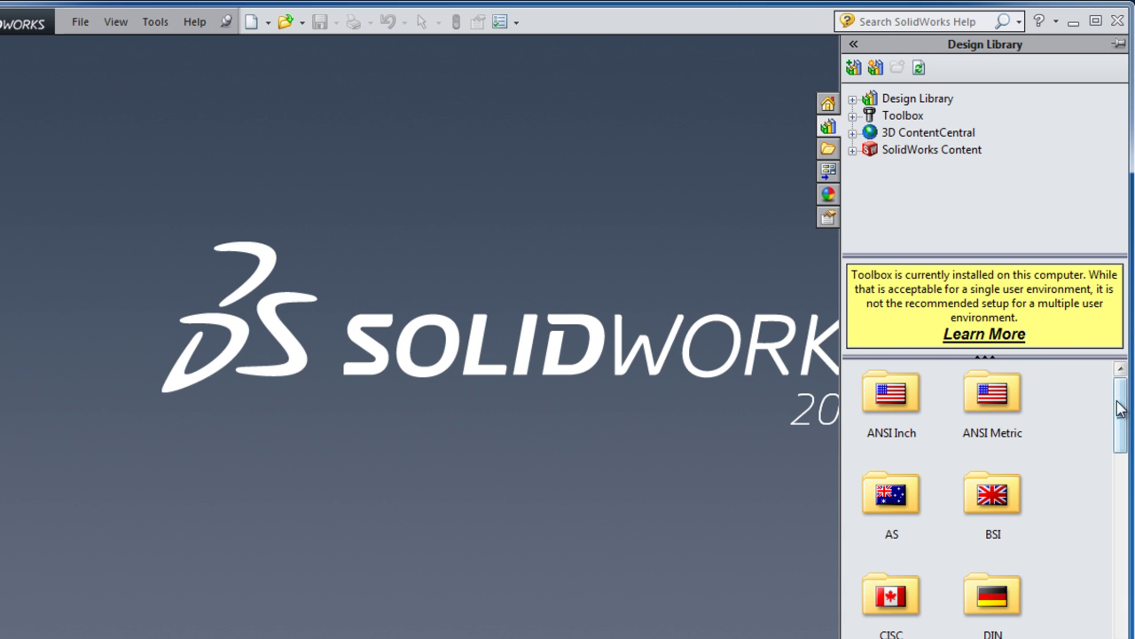
Scroll through the Toolbox standards folders, from ANSI Inch through ISO, JIS, SKF and Truarc.
mouse_move(1120, 408)
mouse_down()
mouse_move(1109, 444)
mouse_move(1116, 407)
mouse_move(1111, 414)
mouse_up()
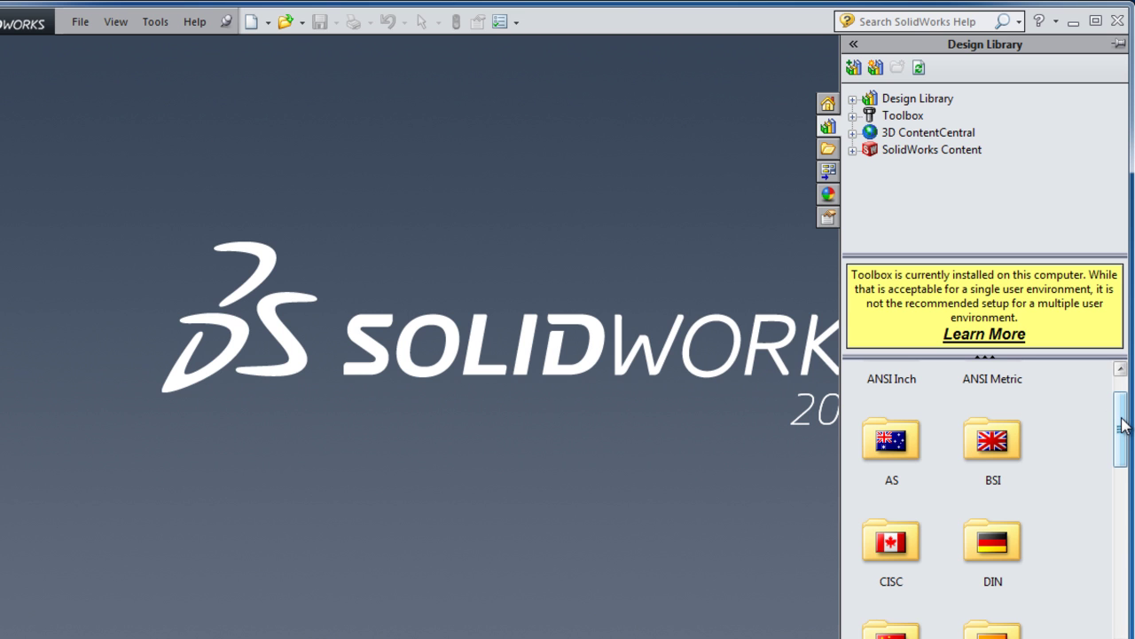
drag(1123, 426, 1122, 410)
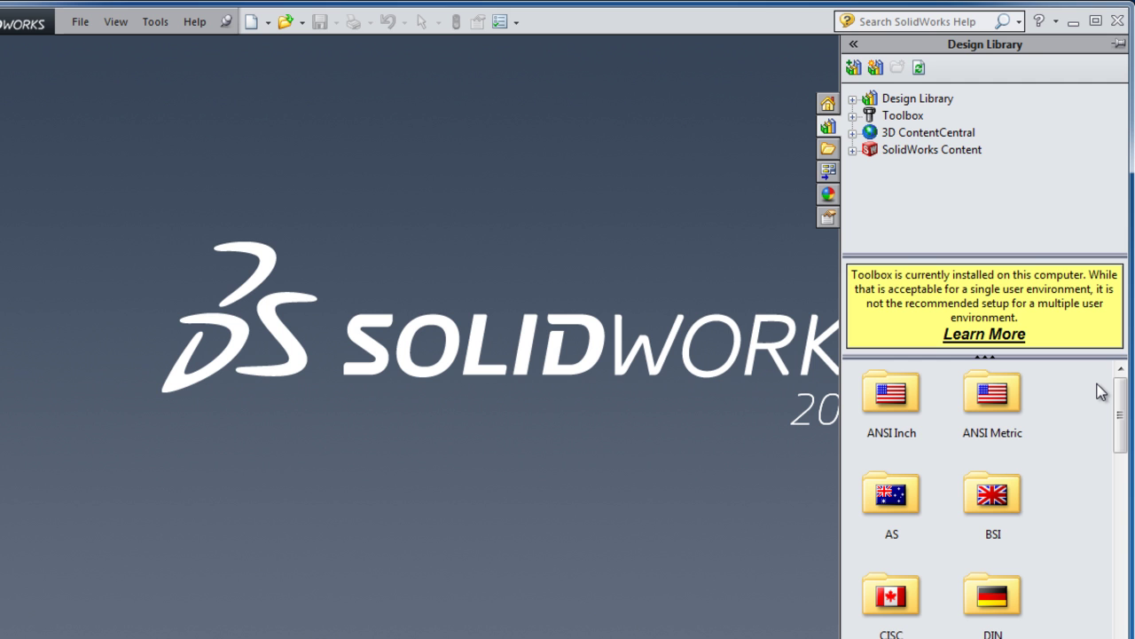
mouse_move(1120, 391)
mouse_down()
mouse_move(1128, 543)
mouse_move(1123, 391)
mouse_up()
Activate SolidWorks Toolbox and Toolbox Browser in Add-Ins, with both Start Up boxes unchecked.
click(517, 23)
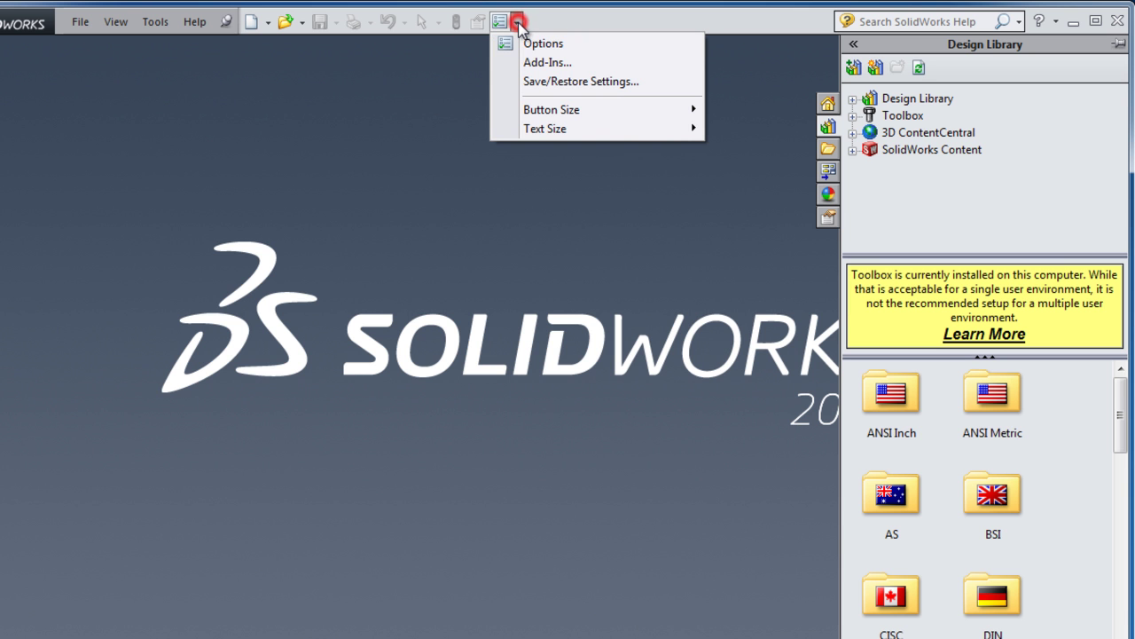
click(579, 64)
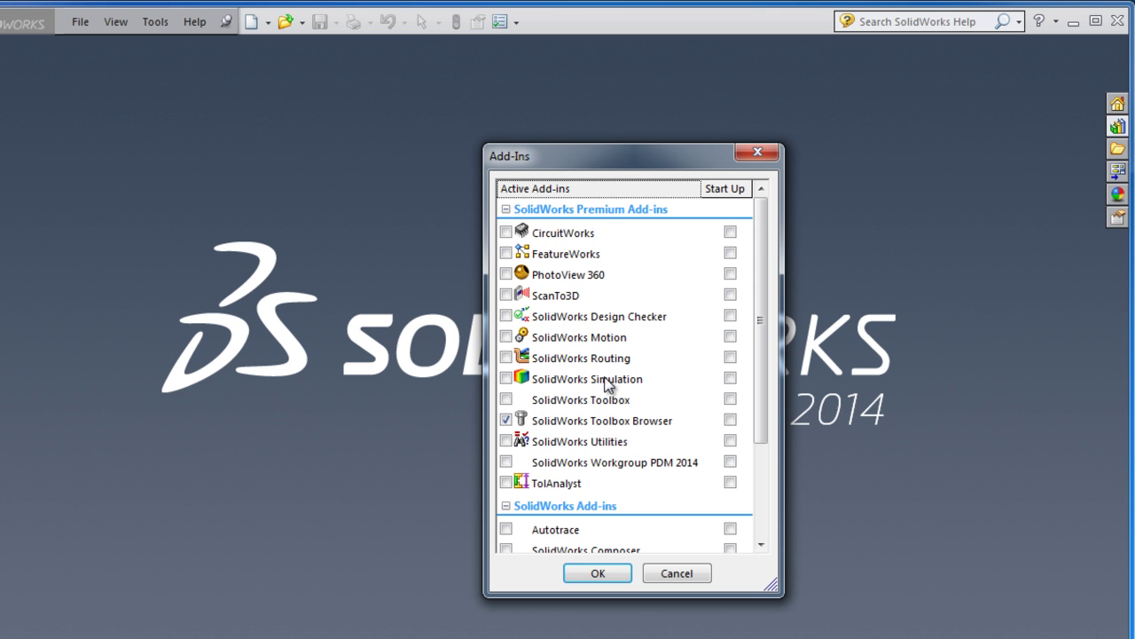
drag(760, 392, 760, 418)
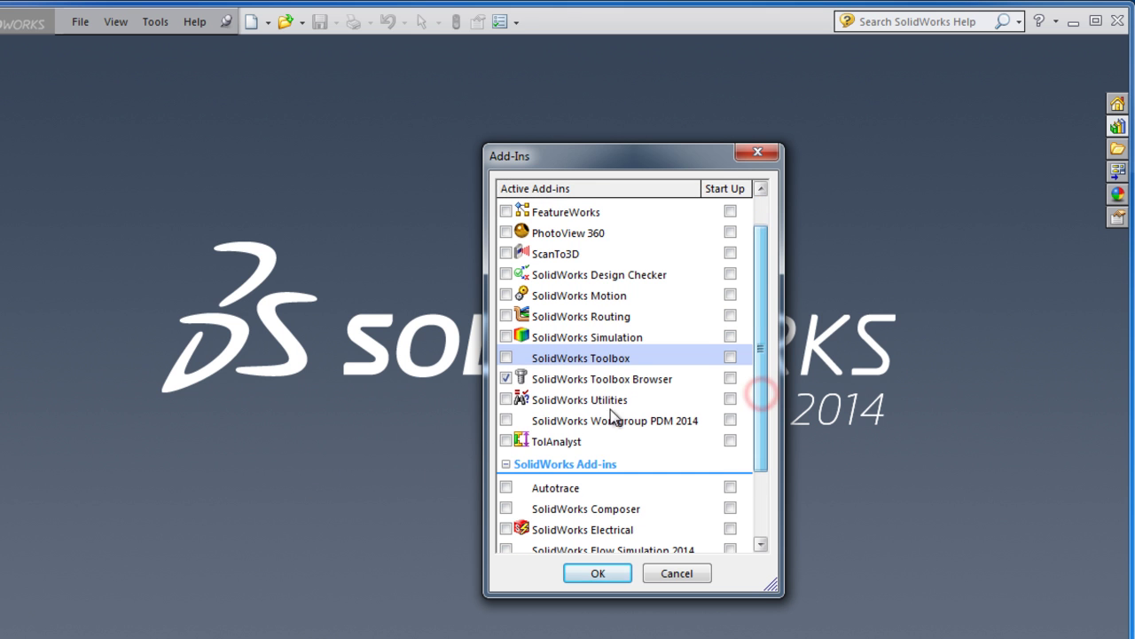
mouse_move(568, 384)
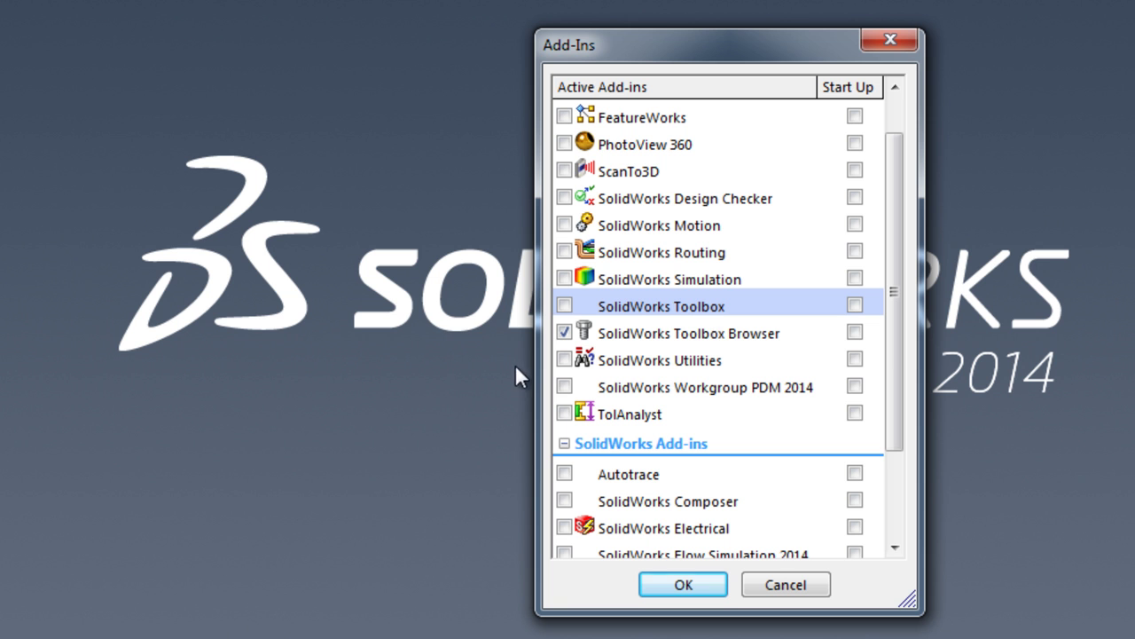
click(565, 305)
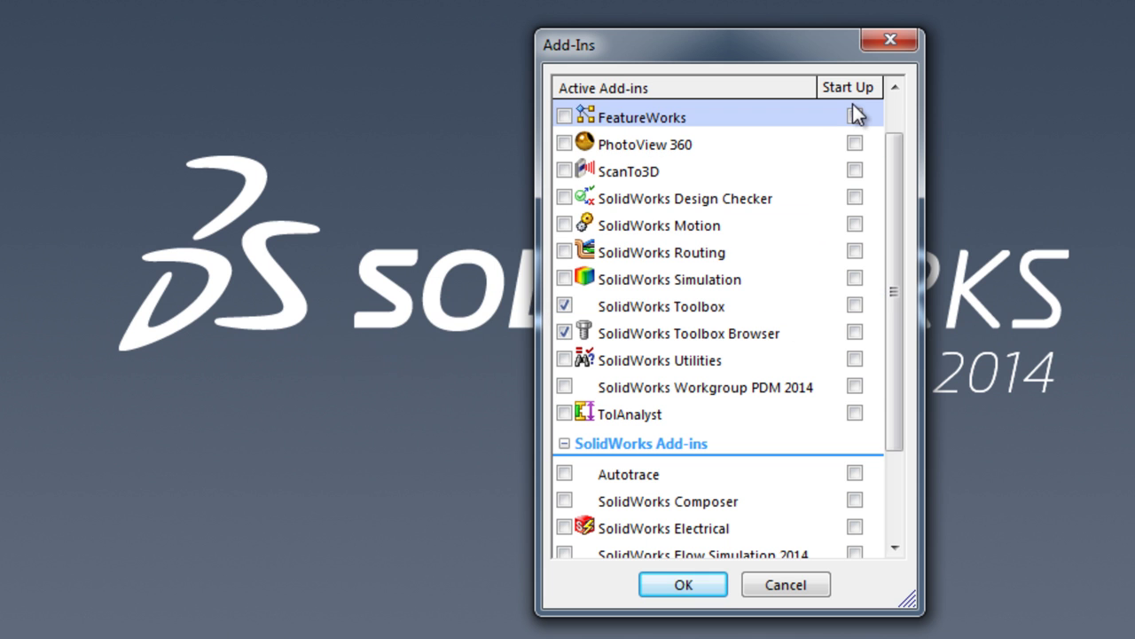
click(855, 305)
click(854, 332)
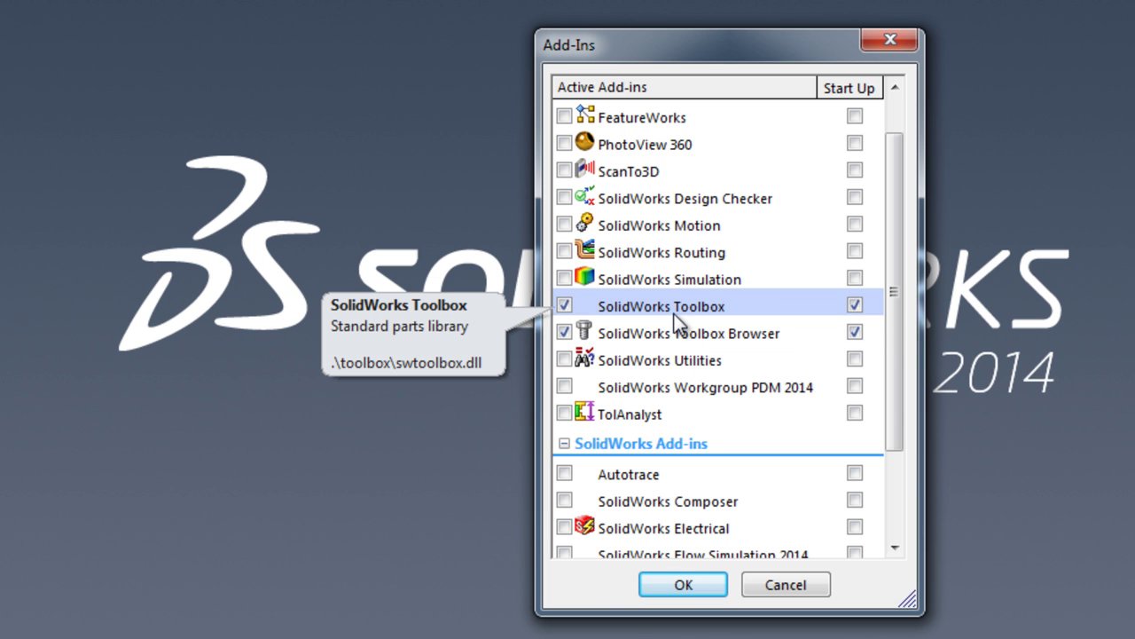
click(855, 304)
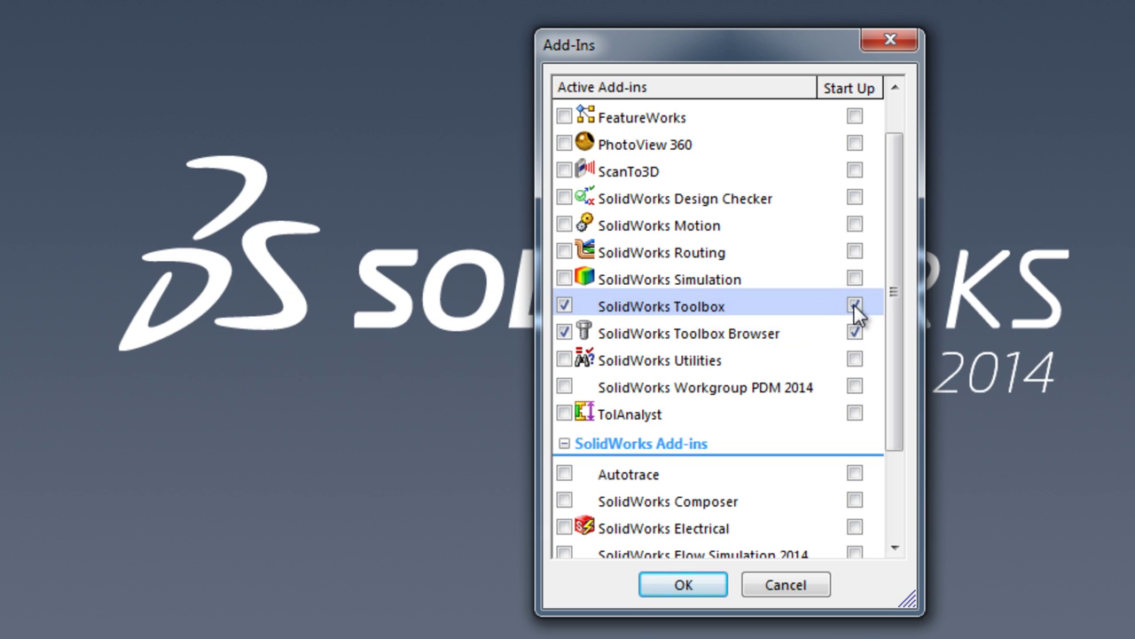
click(856, 332)
click(681, 586)
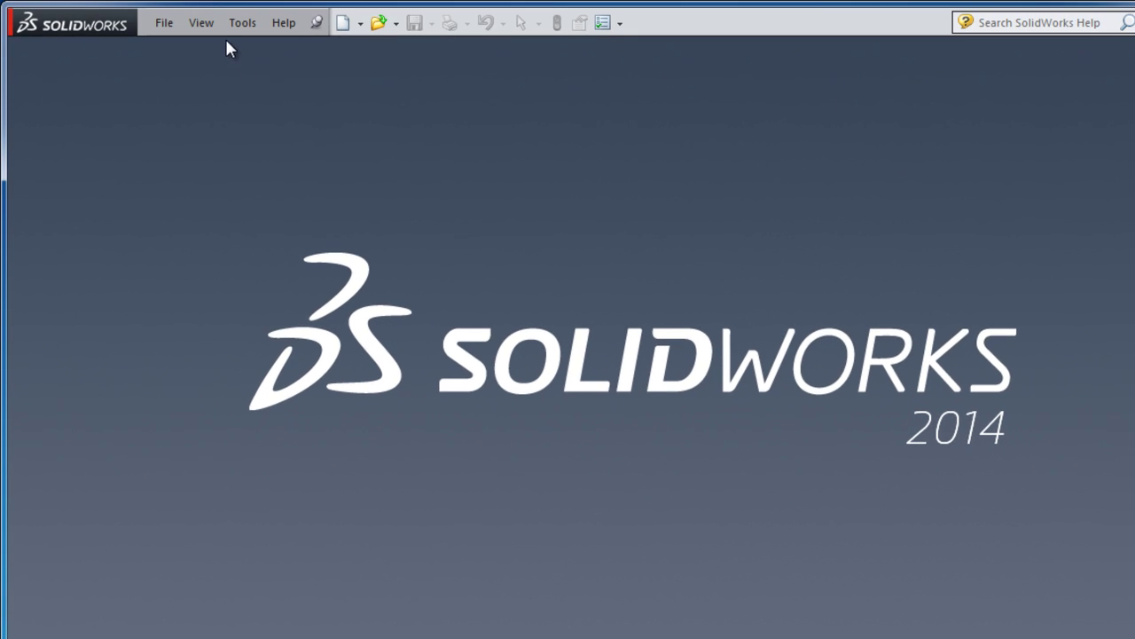
click(229, 25)
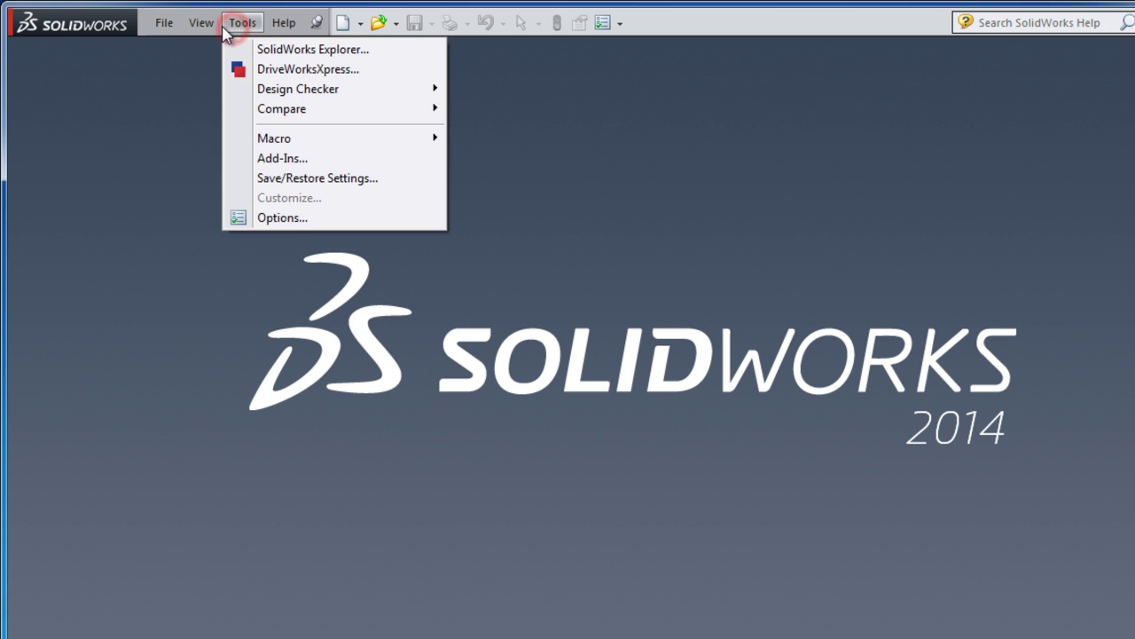
click(282, 217)
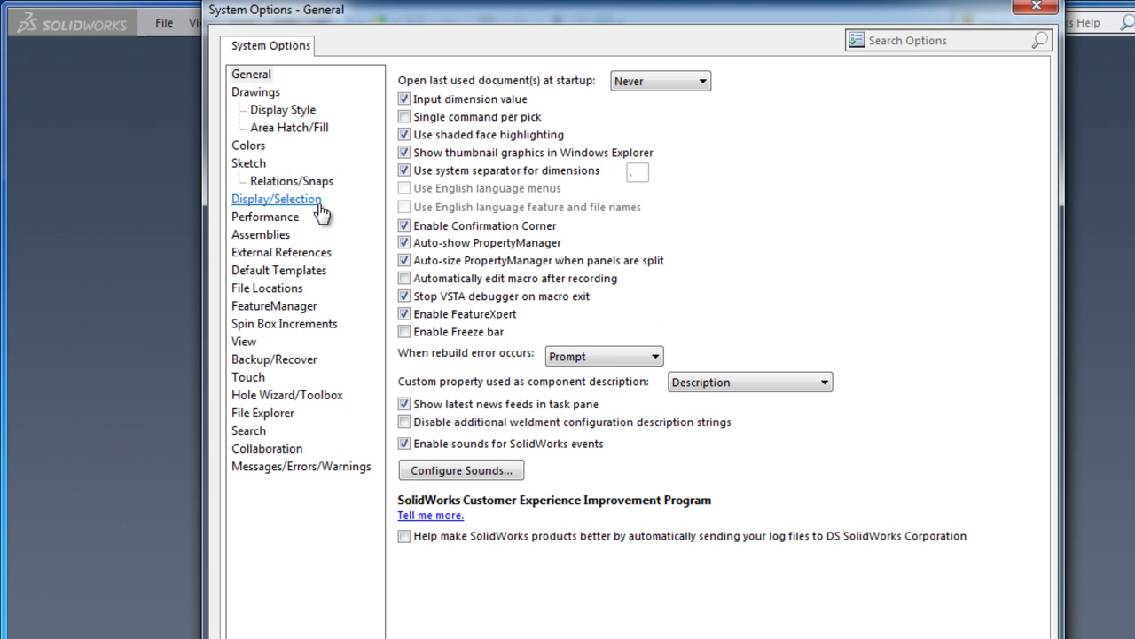
click(309, 399)
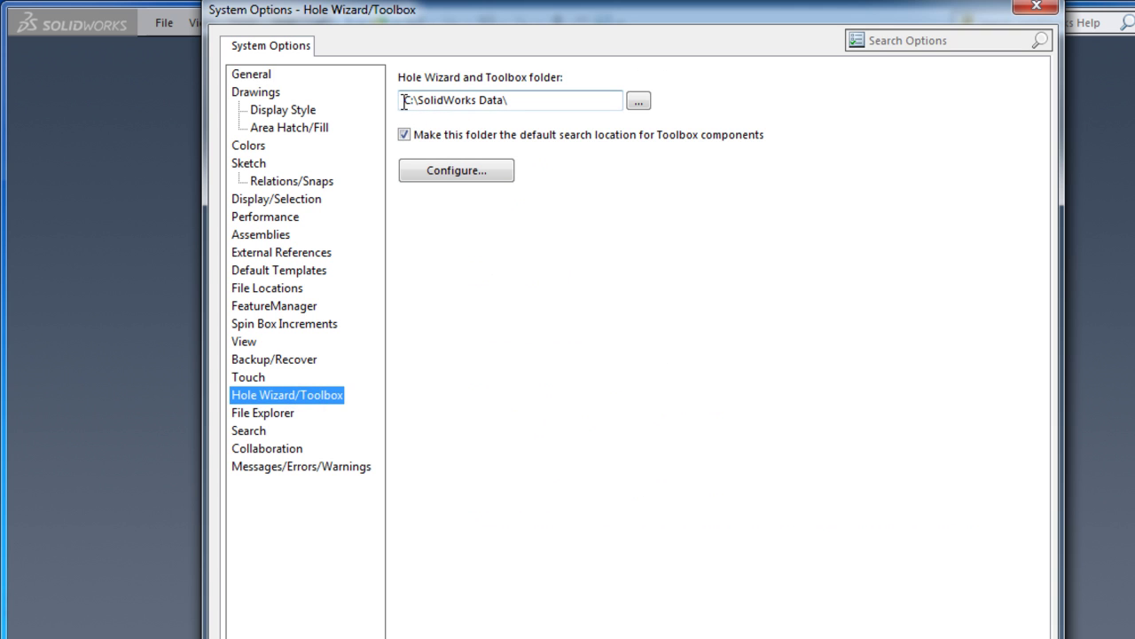
drag(403, 100, 503, 109)
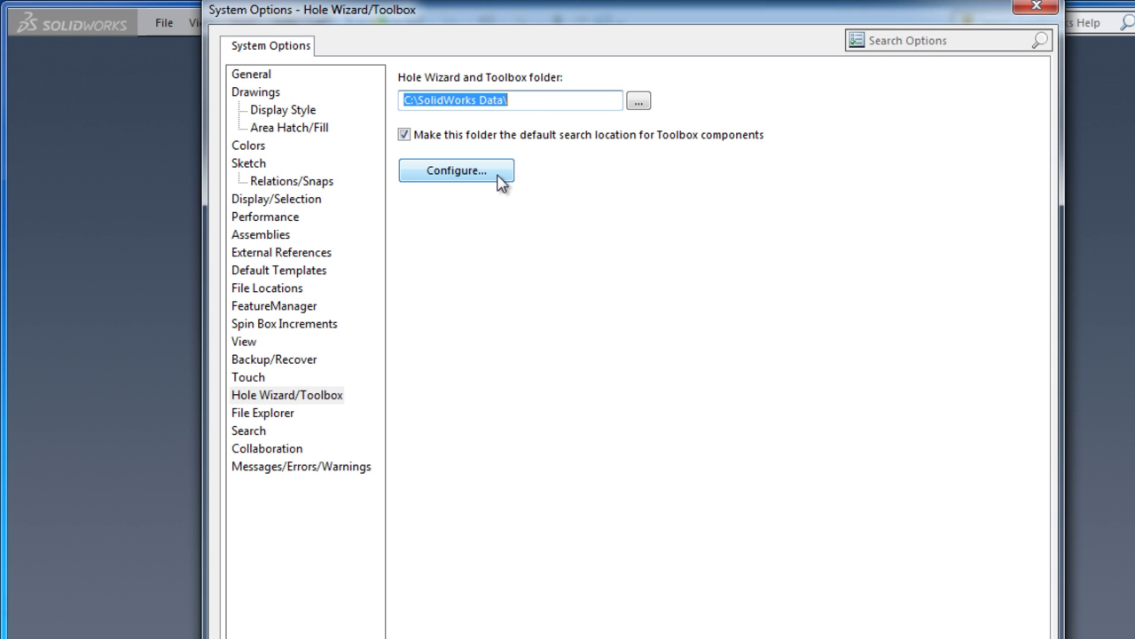
click(1034, 8)
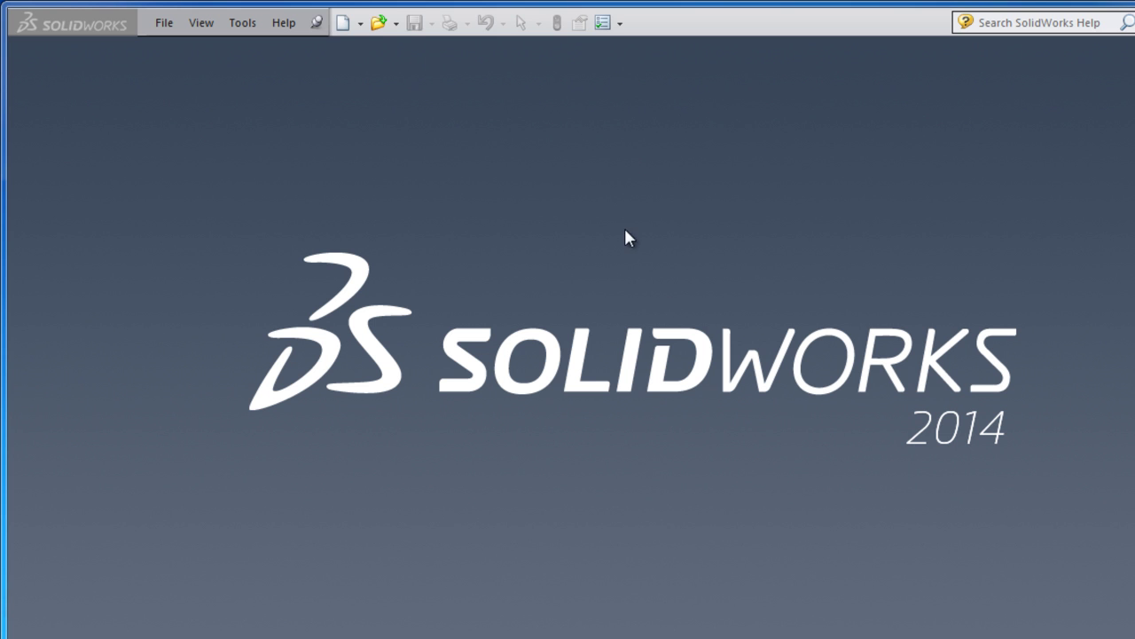
Create a new part, Part2, then launch Toolbox Configure and reposition its setup window.
click(344, 24)
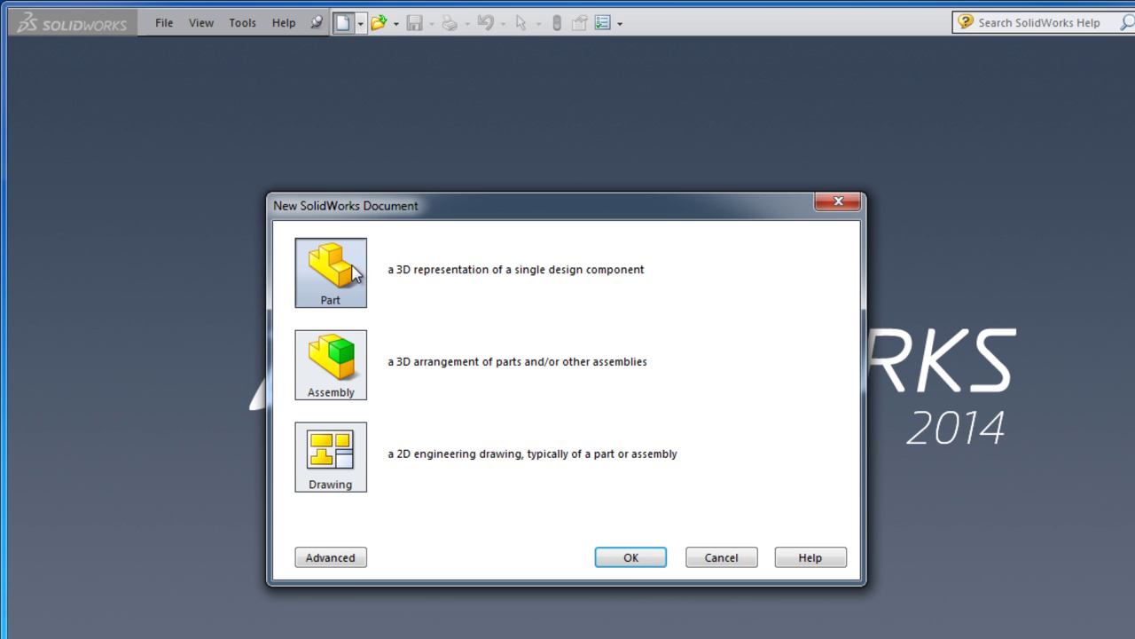
click(625, 573)
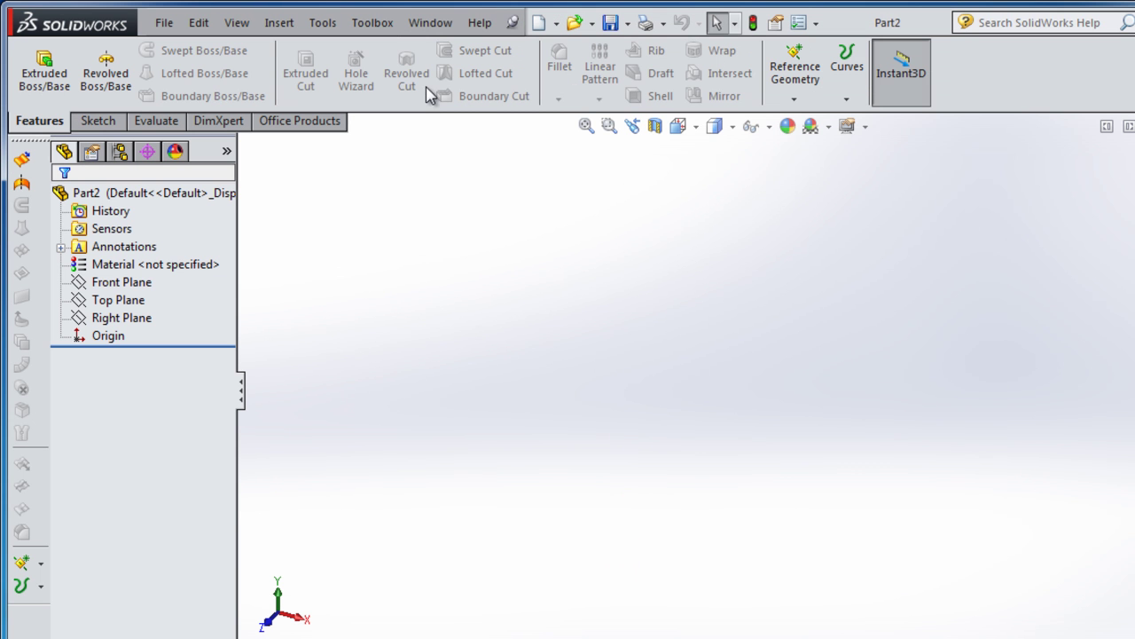
click(372, 29)
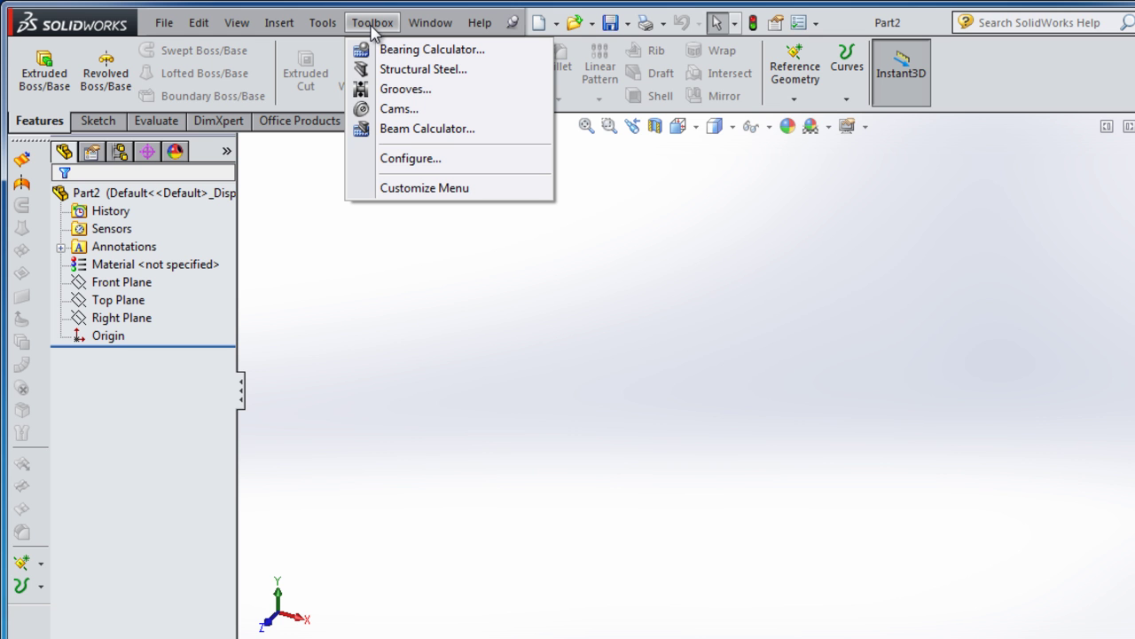
click(411, 160)
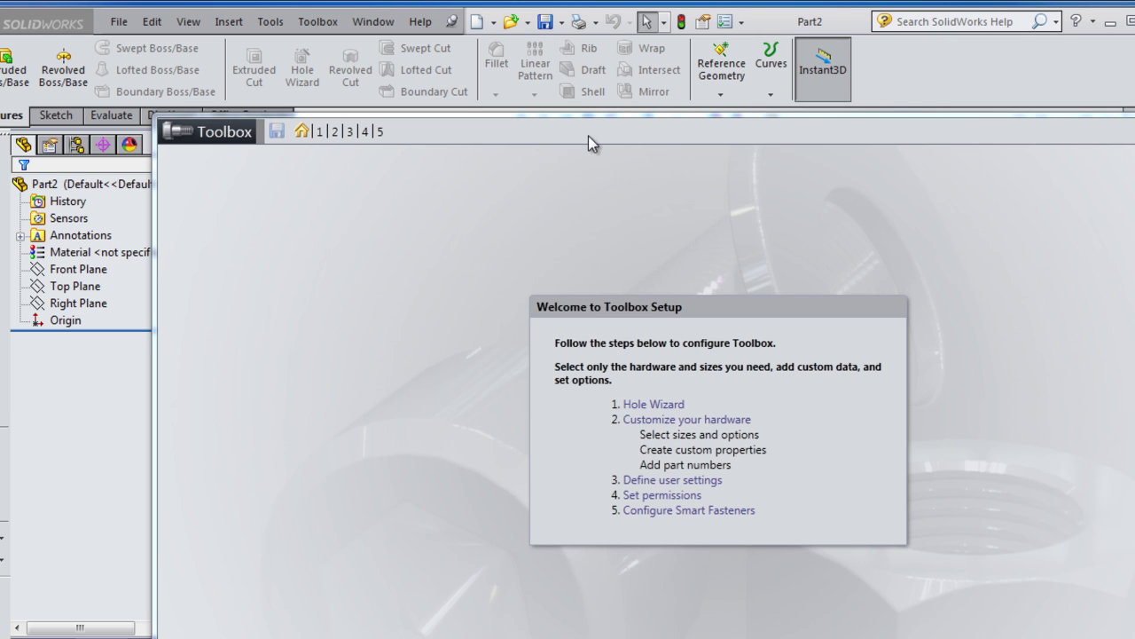
drag(588, 135, 484, 58)
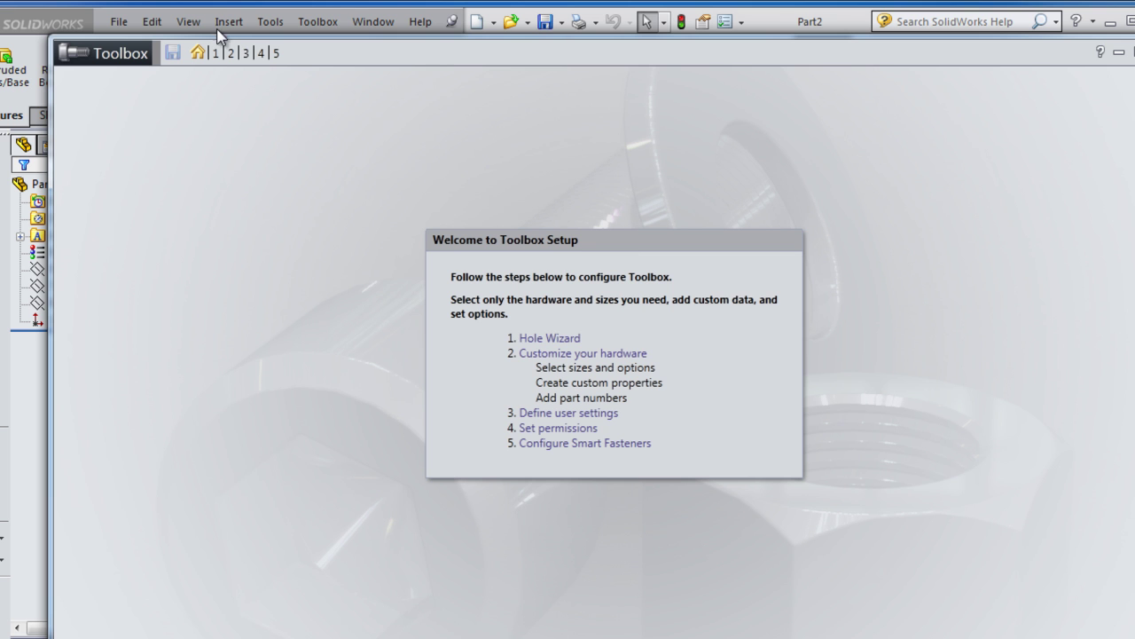
Step through Hole Wizard and Customize Hardware to reach the step 3 User Settings page.
click(467, 342)
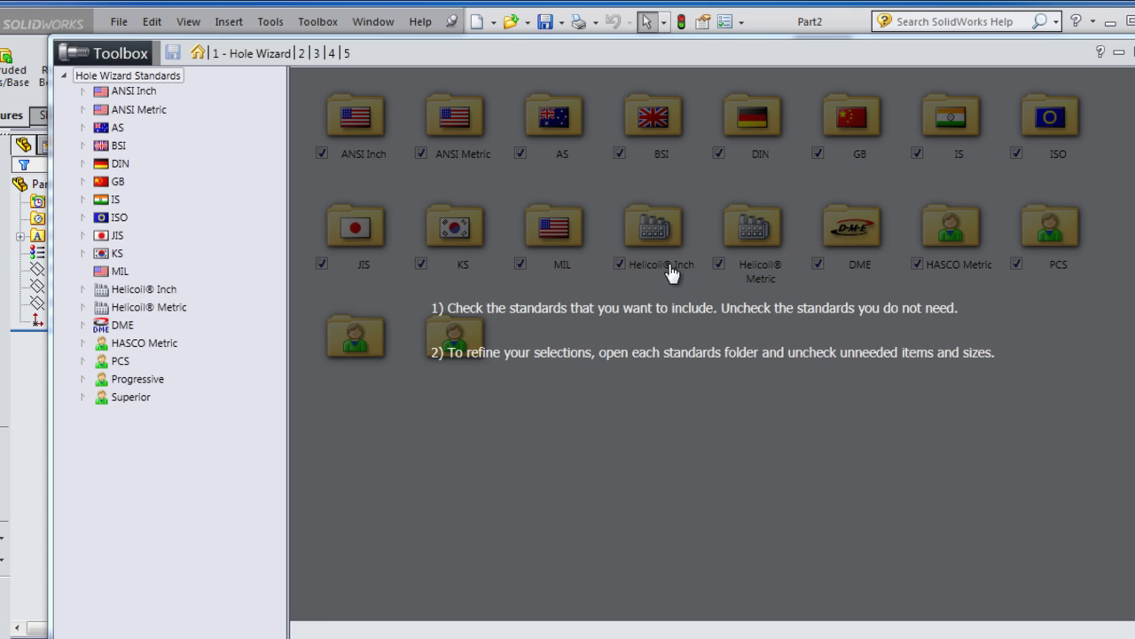
click(630, 359)
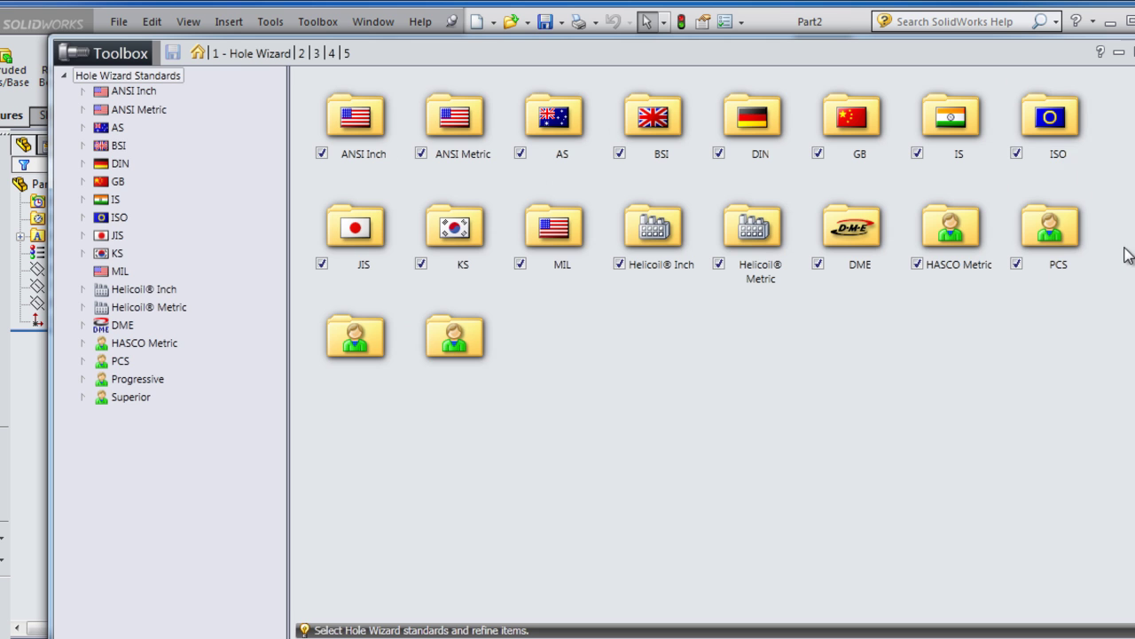
click(302, 53)
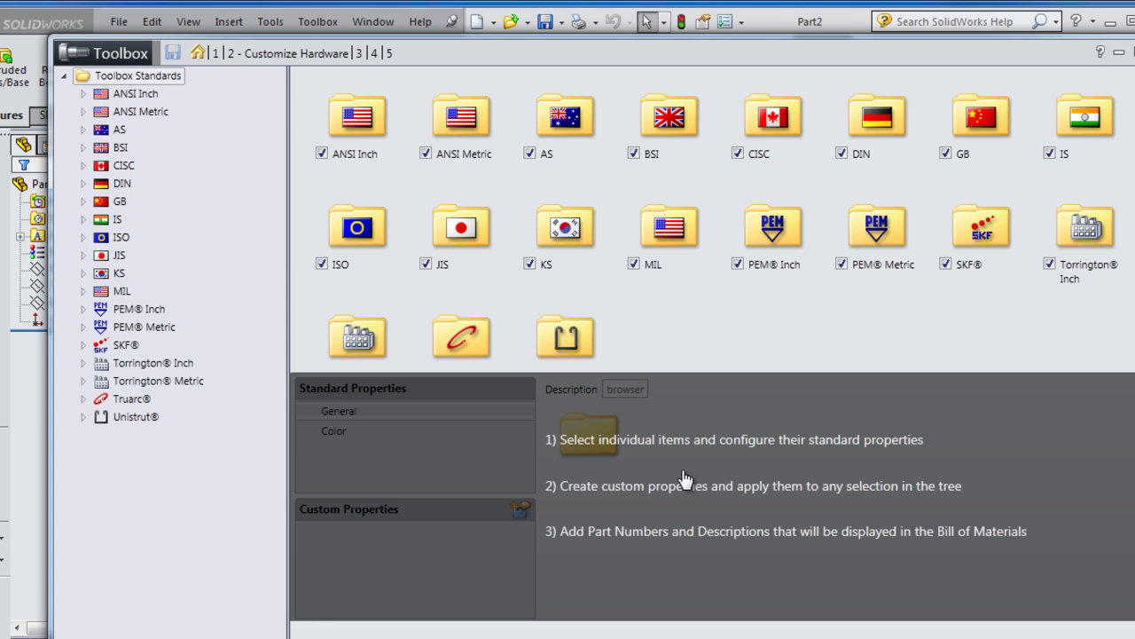
click(358, 55)
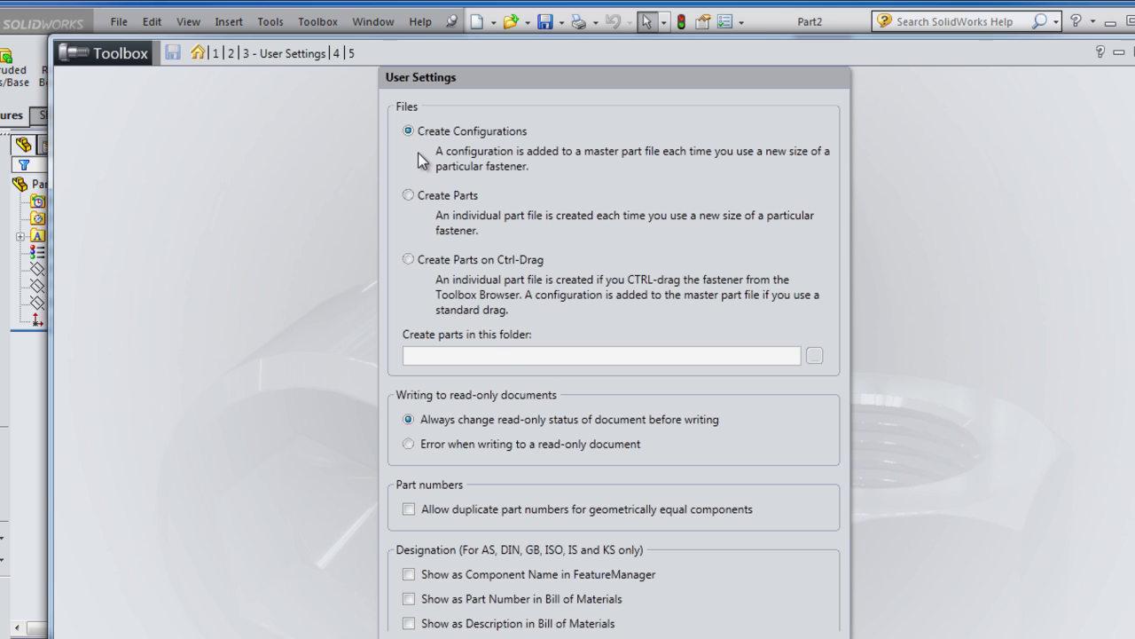
Choose Create Parts, paste the desktop Toolbox Parts folder path, and save the Toolbox settings.
click(408, 195)
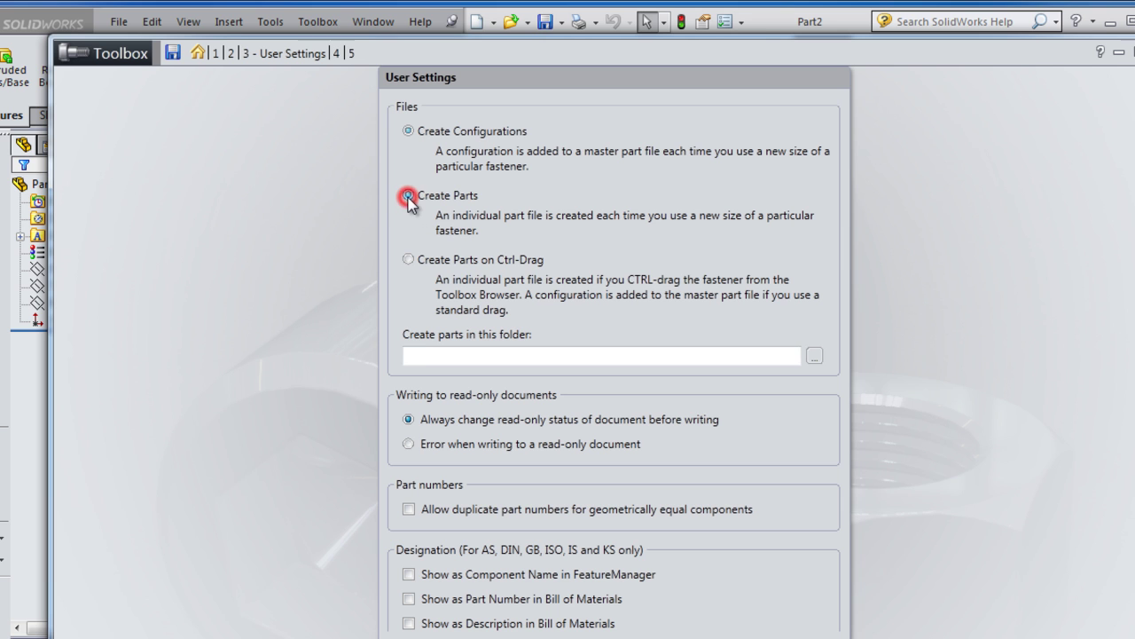
click(415, 355)
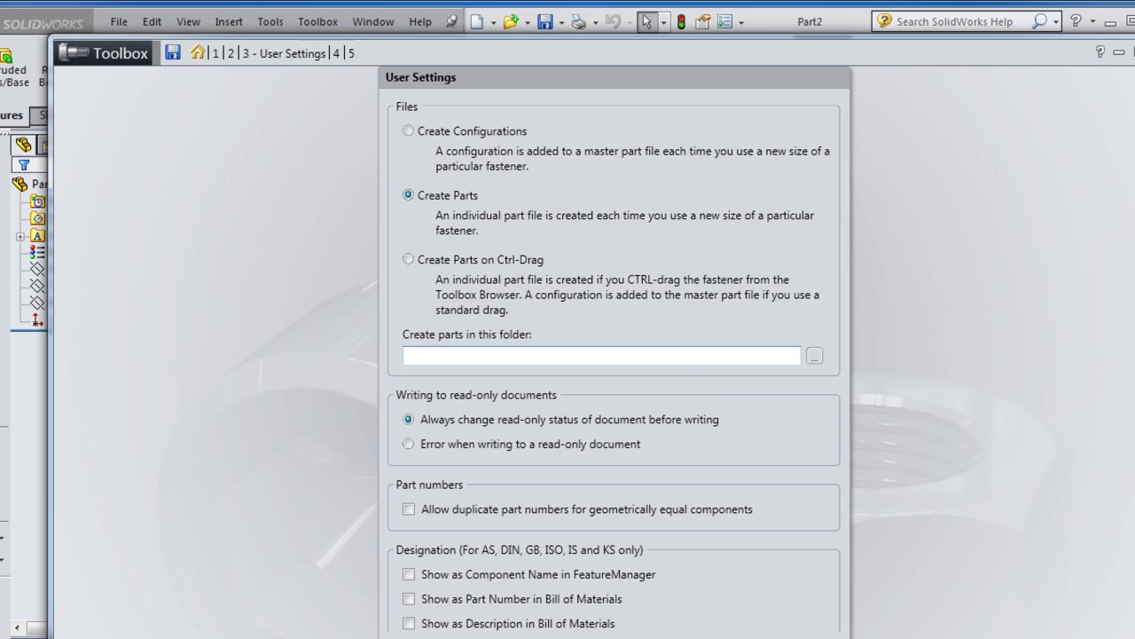
text(C:\Users\ELMOTEC\Desktop\Toolbox Parts)
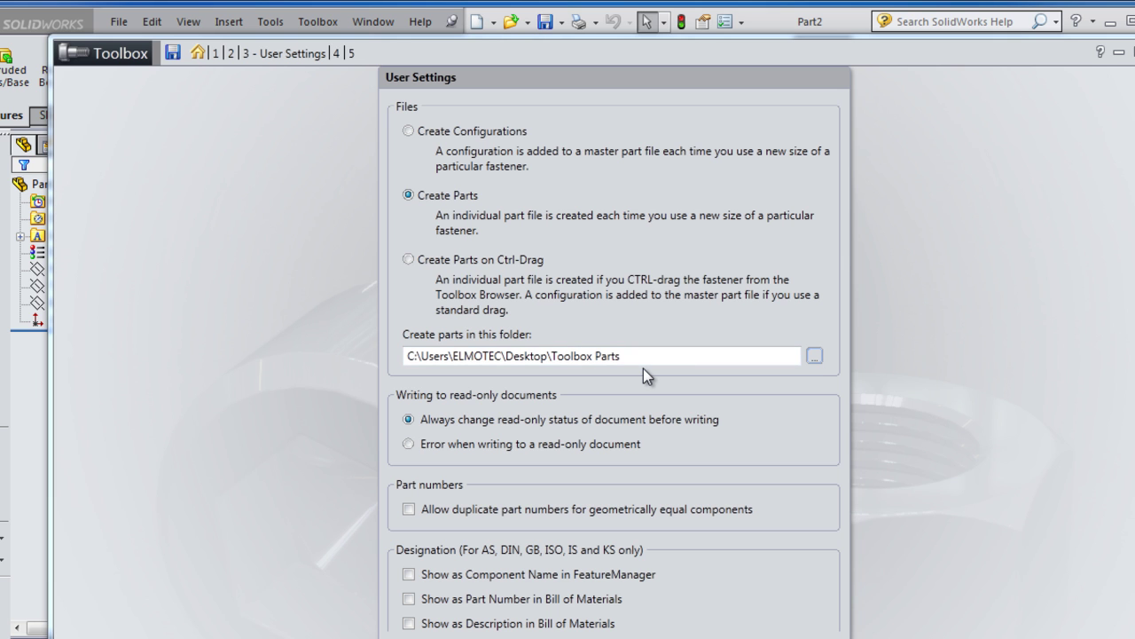
click(172, 53)
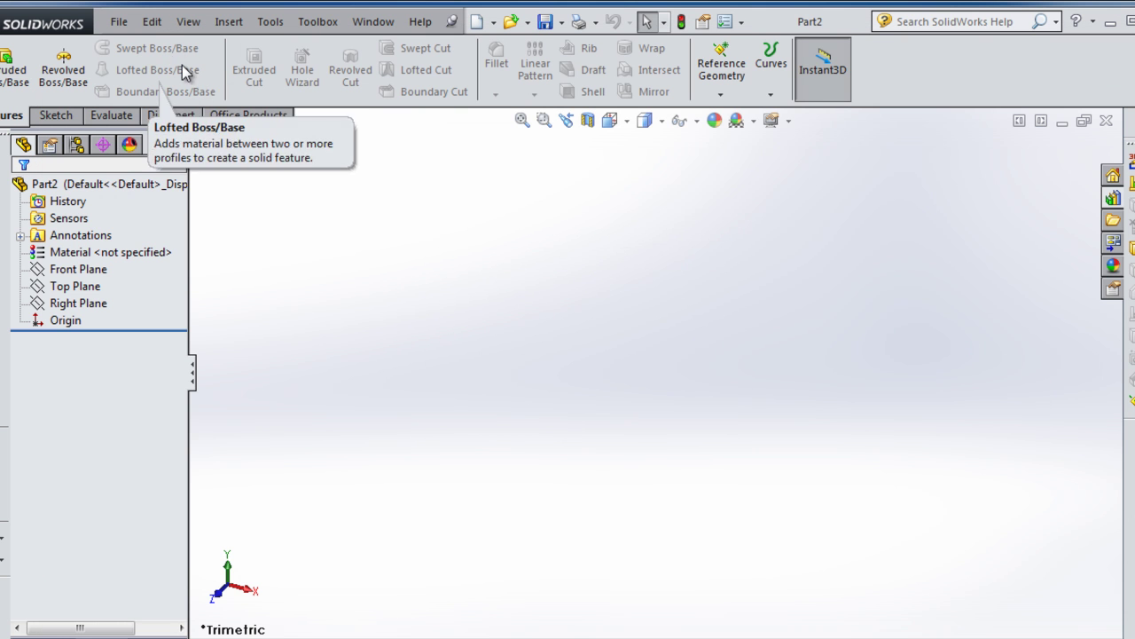